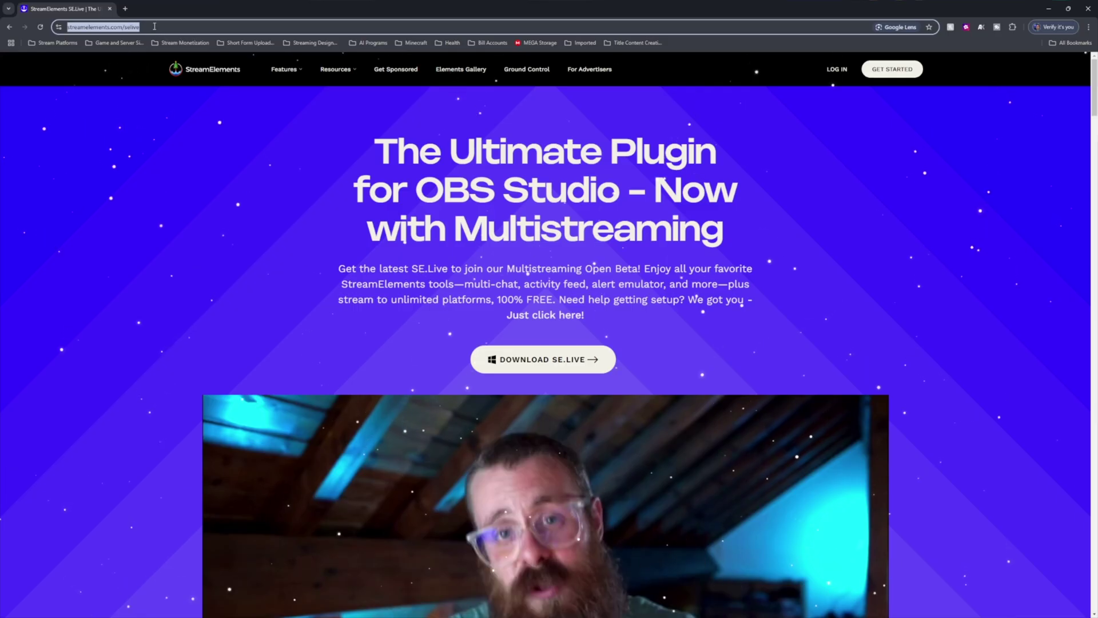
# Load the SE.Live page at streamelements.com/selive and download the obs-streamelements-setup installer.
pyautogui.press('Return')
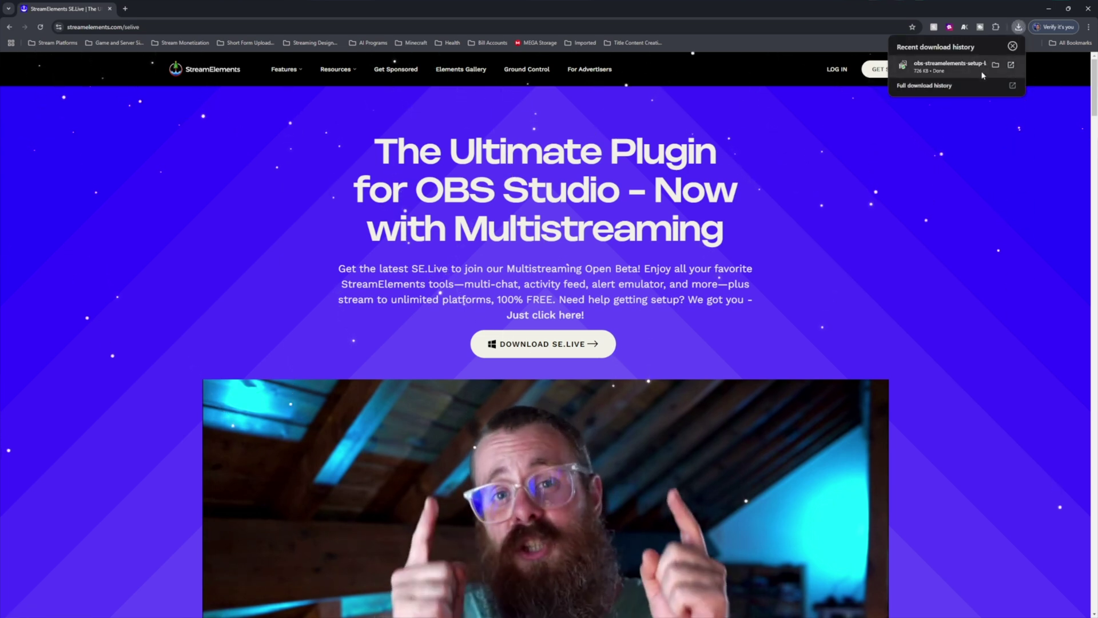
# Run obs-streamelements-setup, accept the license, keep the default folder, tick OBS Studio and install.
pyautogui.click(992, 66)
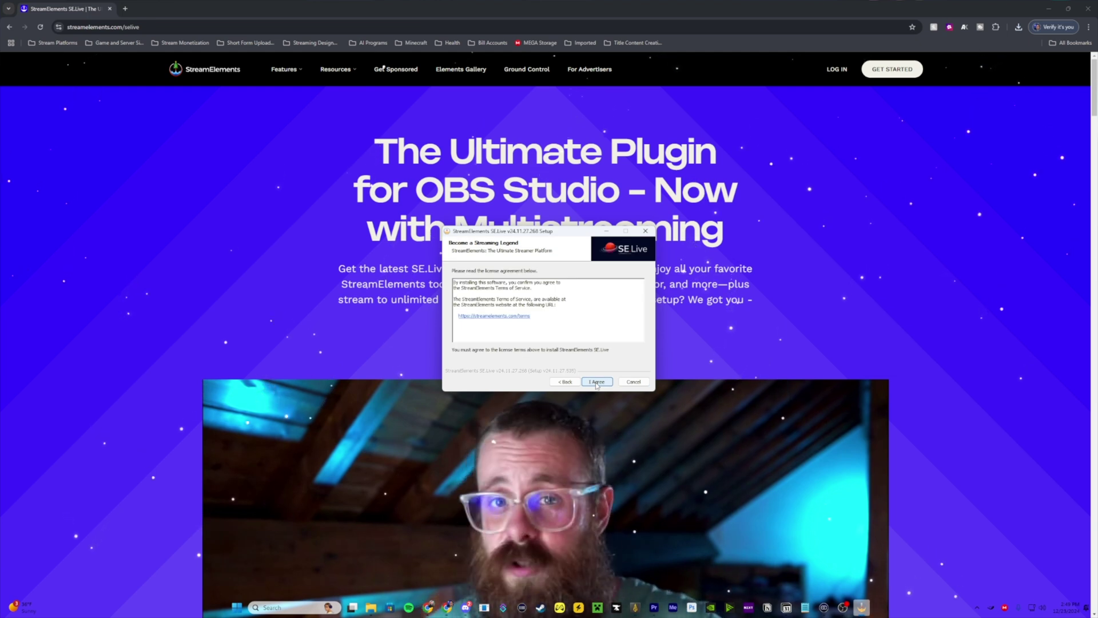
pyautogui.click(596, 382)
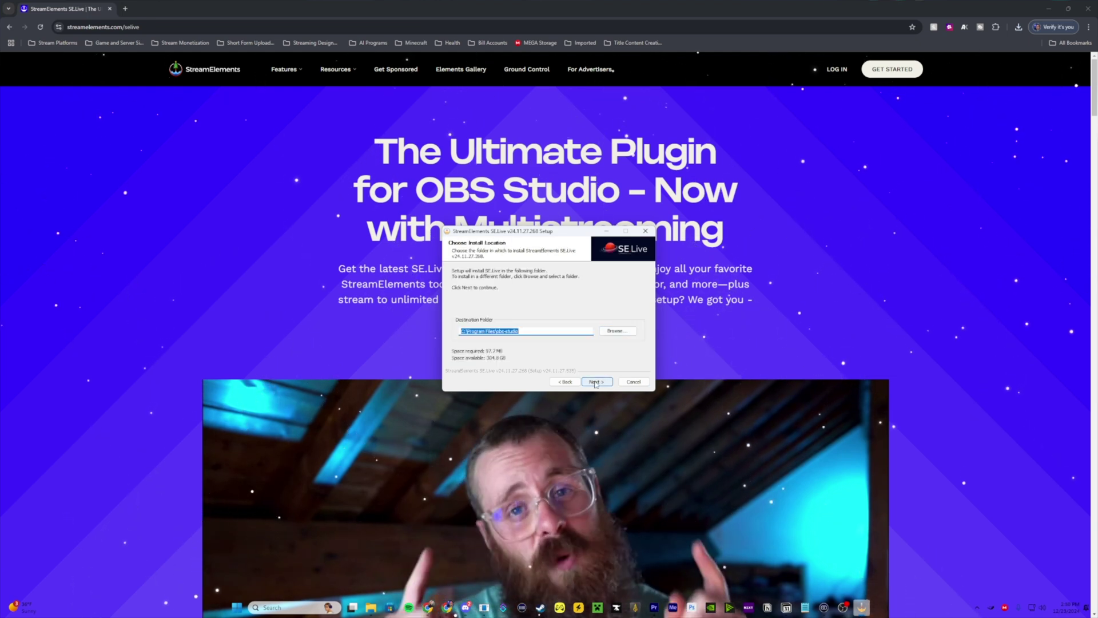
pyautogui.click(596, 382)
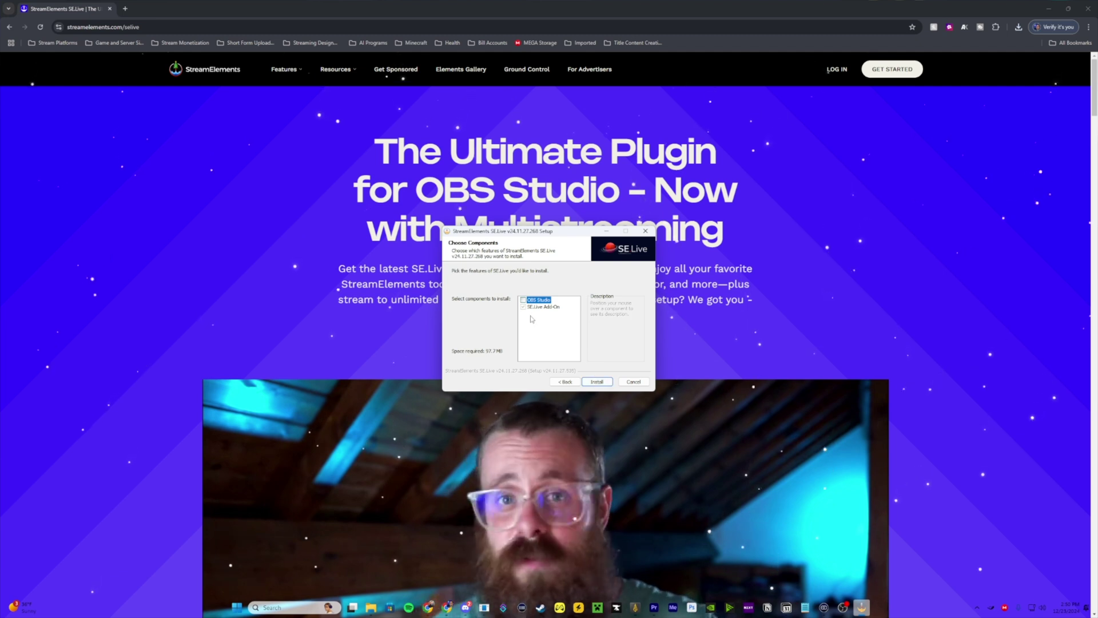
pyautogui.click(523, 300)
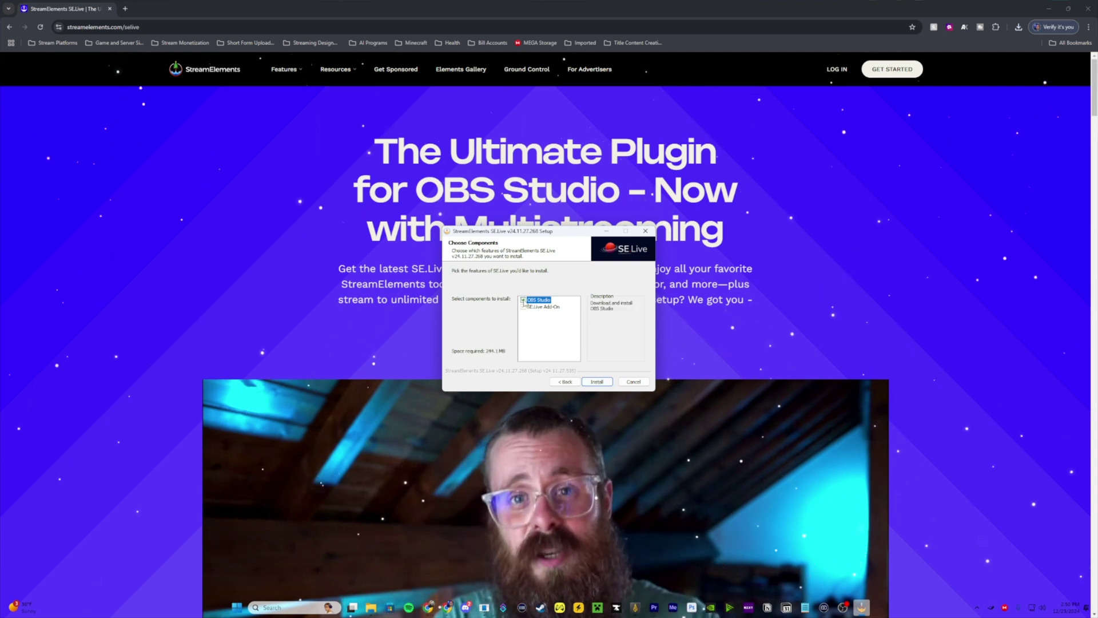
pyautogui.click(597, 382)
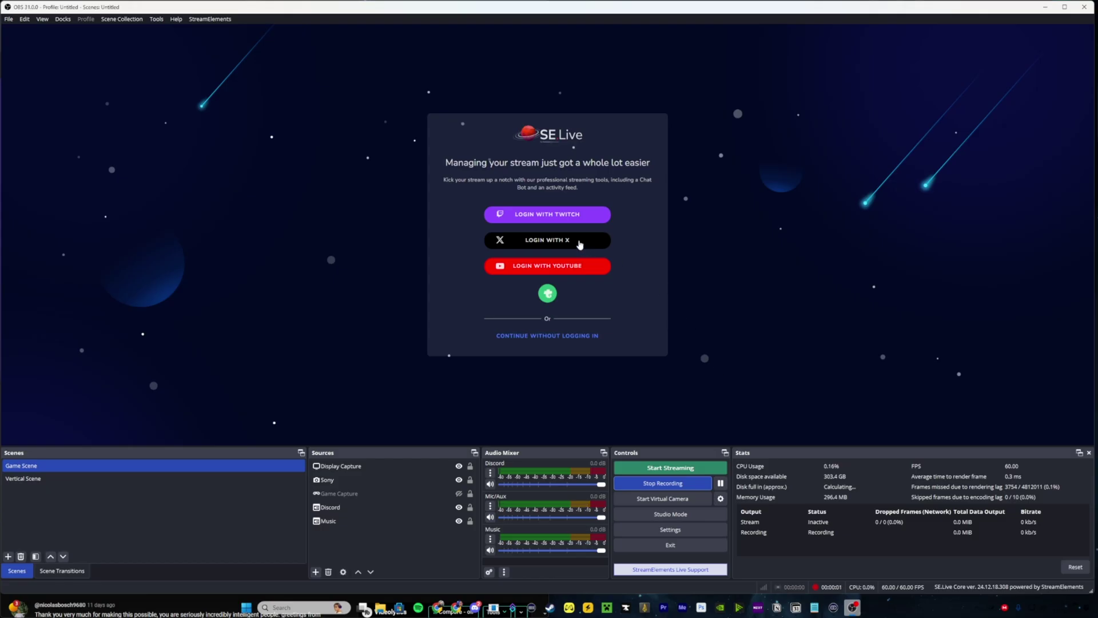
pyautogui.click(562, 216)
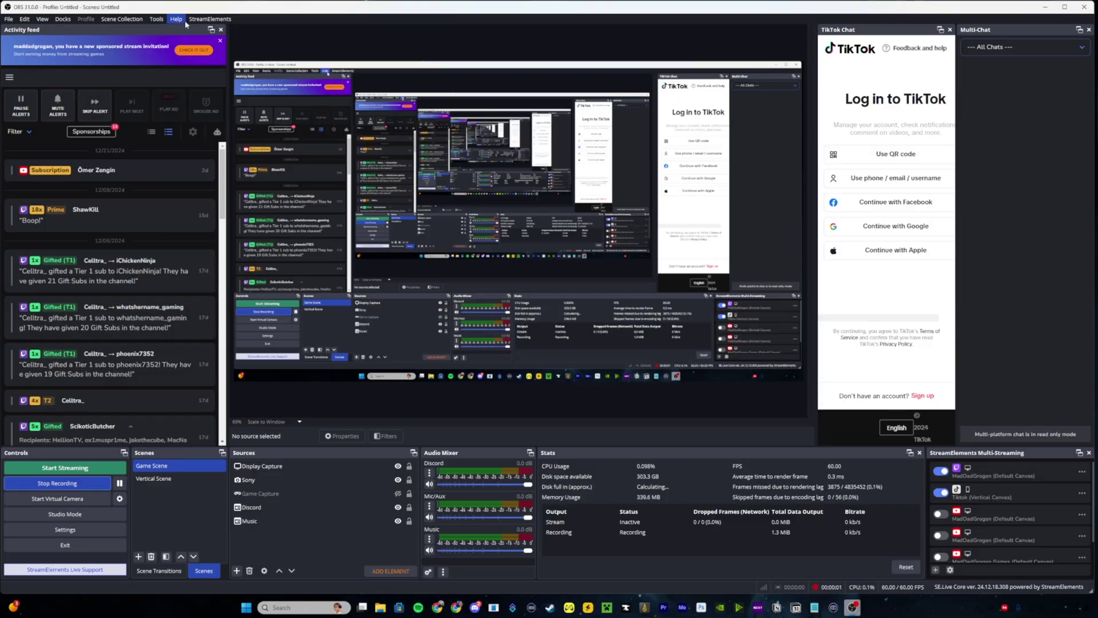
# Set SE.Live Versions to Beta (latest features, less tested) in the StreamElements menu.
pyautogui.click(199, 21)
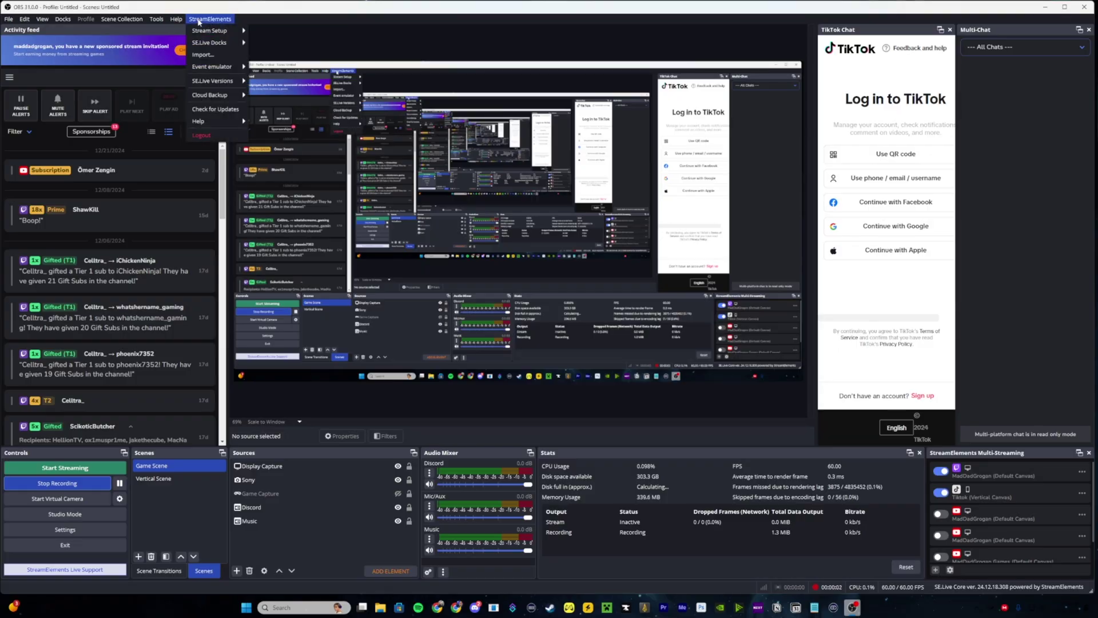
pyautogui.moveTo(224, 86)
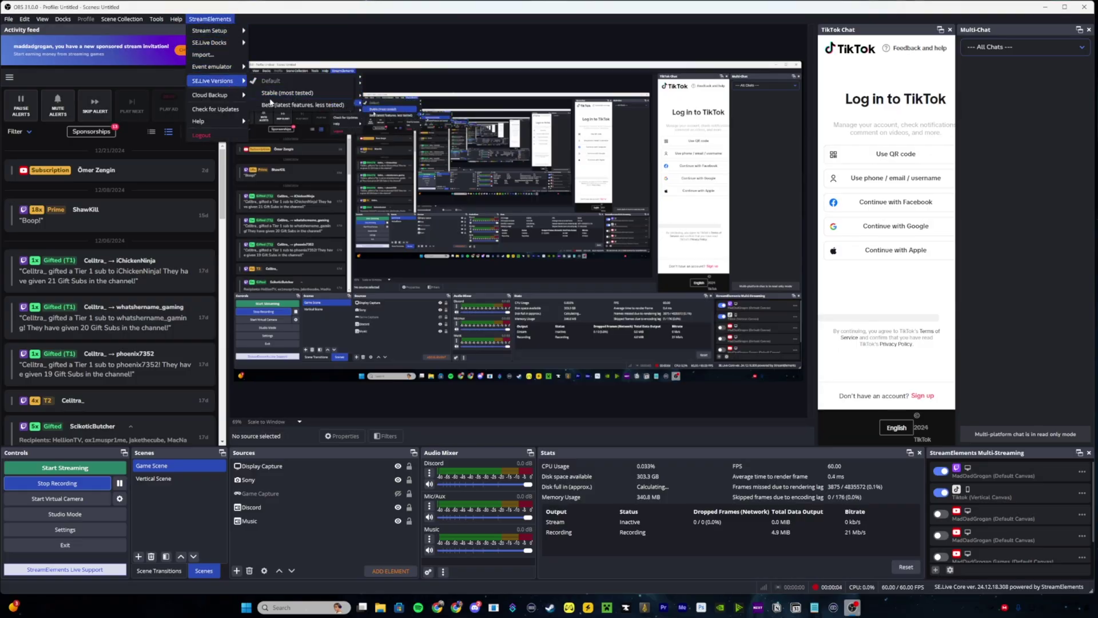
pyautogui.click(394, 103)
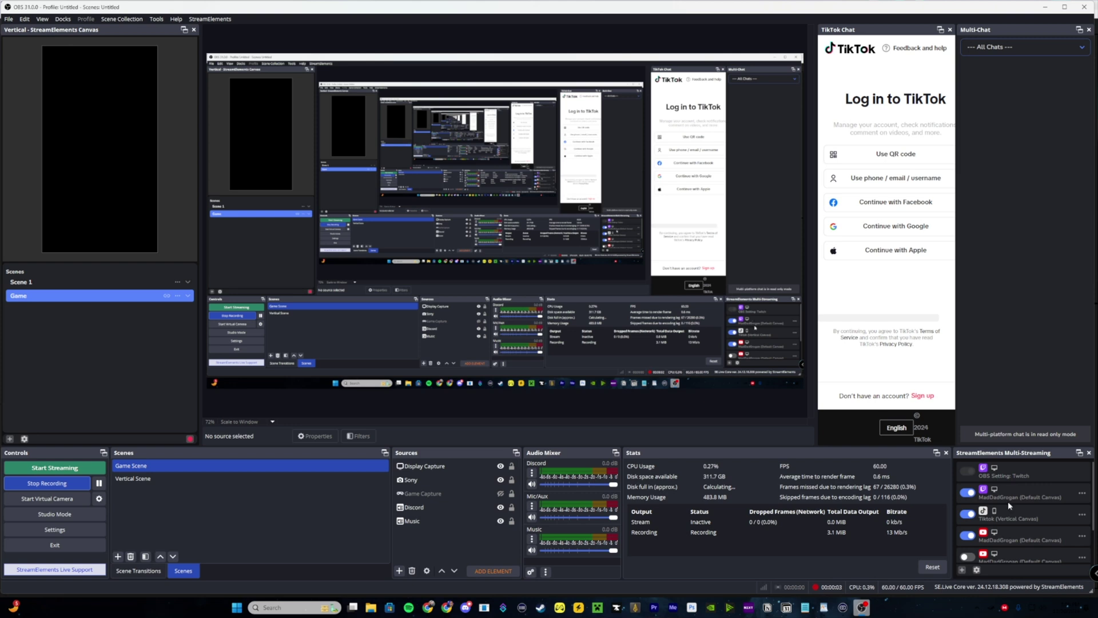
pyautogui.scroll(-1, 1007, 501)
pyautogui.scroll(1, 1008, 500)
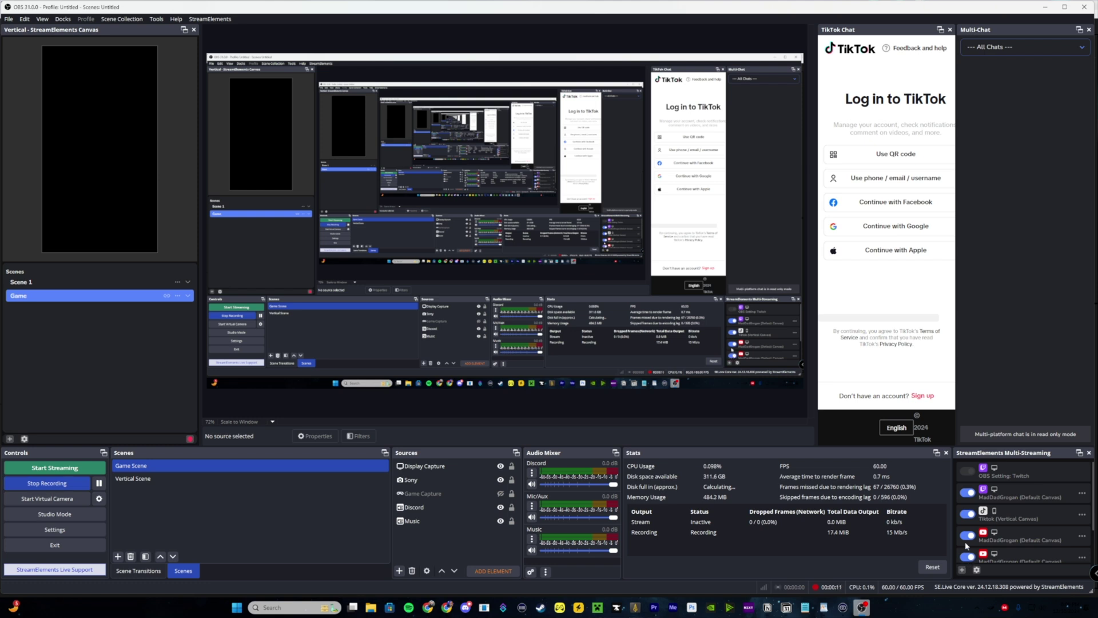
pyautogui.click(963, 570)
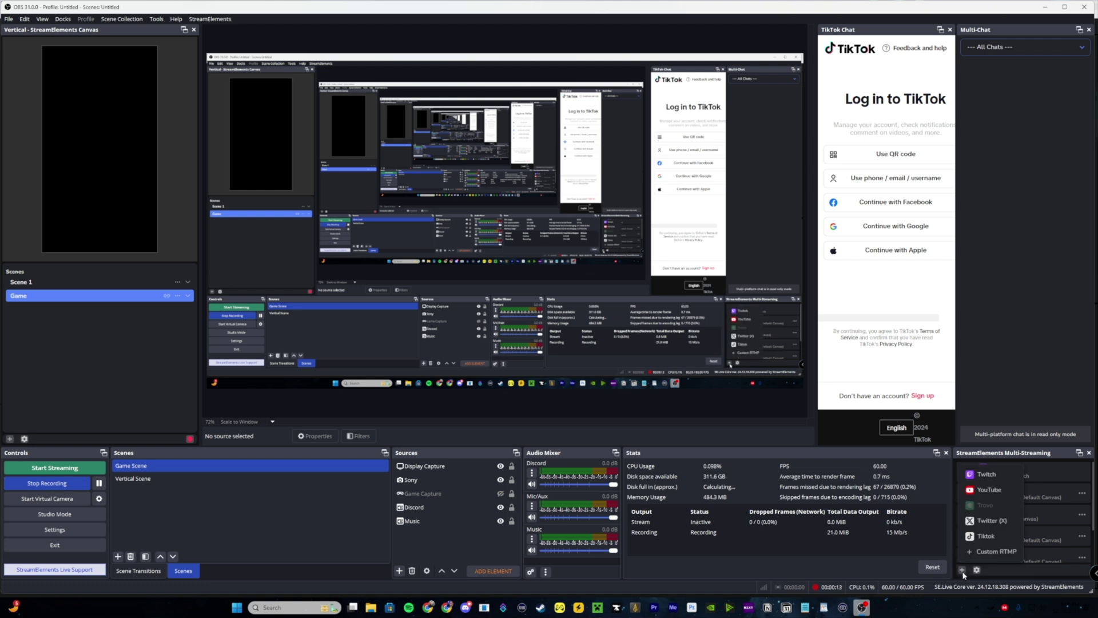
pyautogui.click(988, 520)
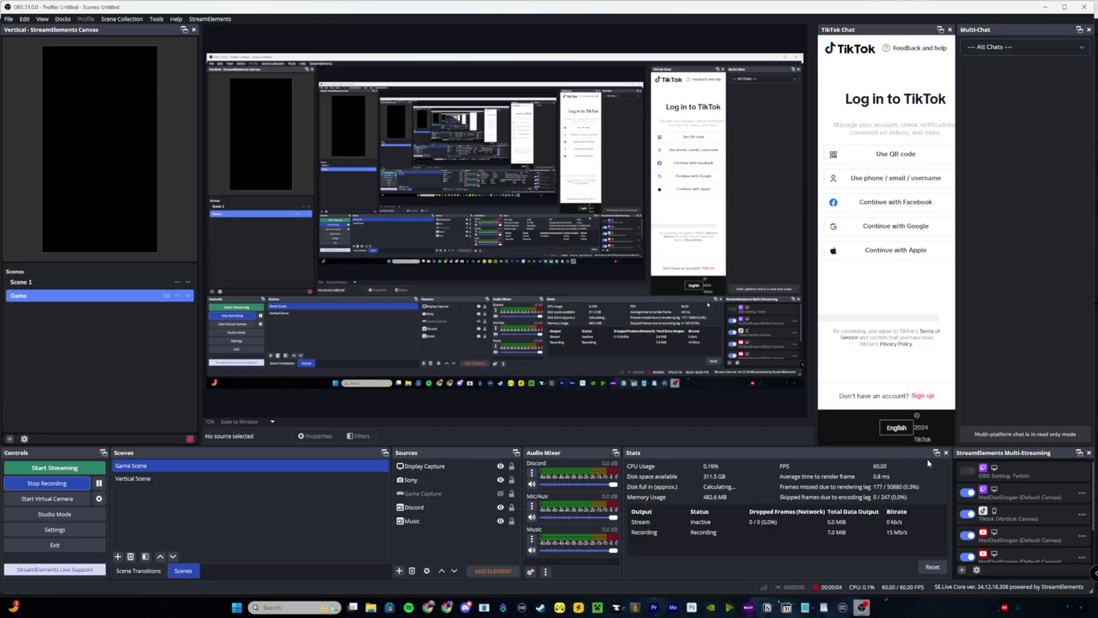
# Open the Multi-streaming Settings and look over its canvas and broadcast settings tabs.
pyautogui.click(1082, 493)
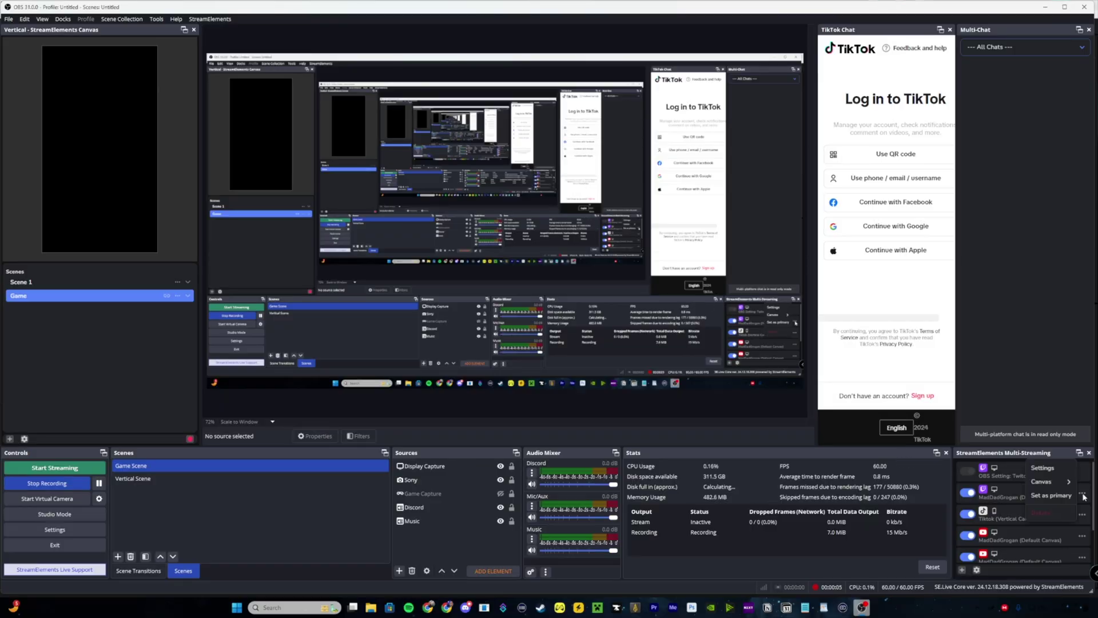
pyautogui.click(1052, 467)
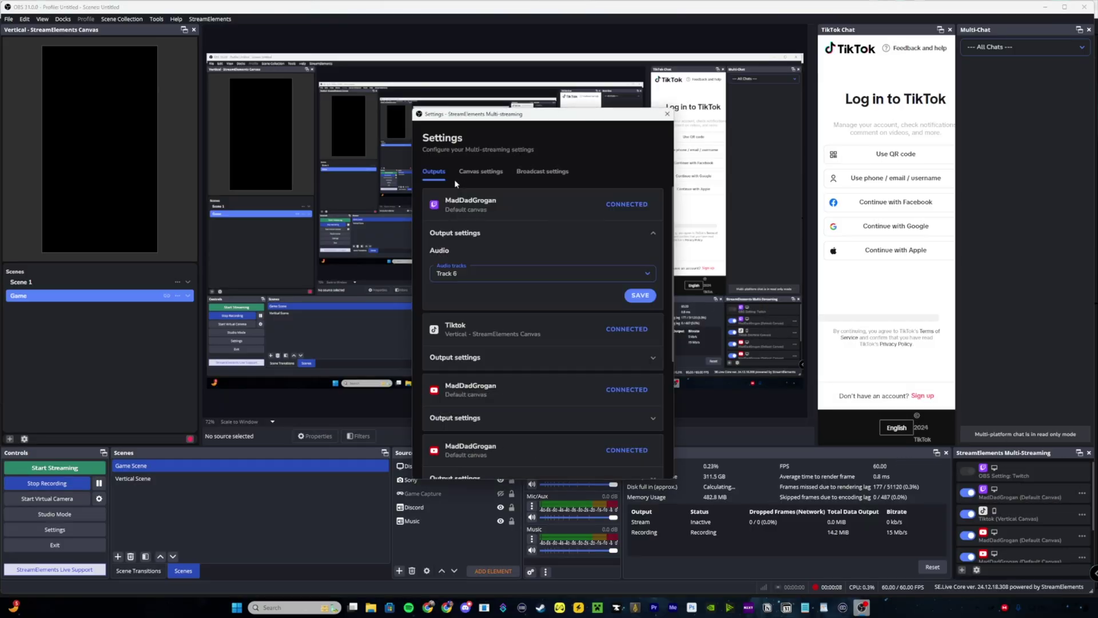
pyautogui.click(484, 171)
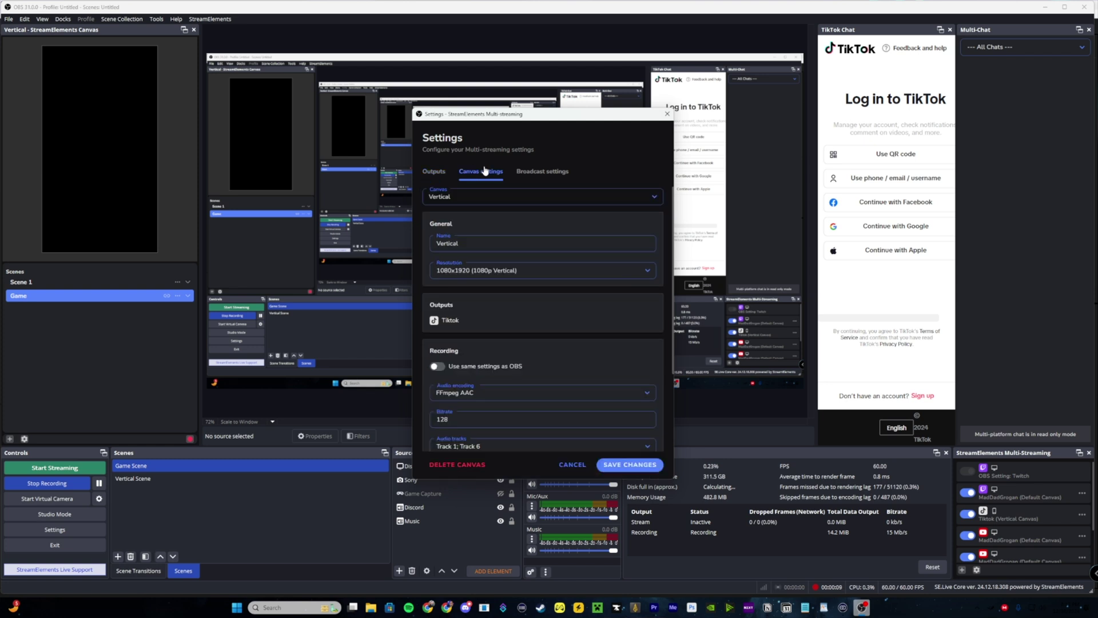
pyautogui.click(539, 171)
pyautogui.click(433, 173)
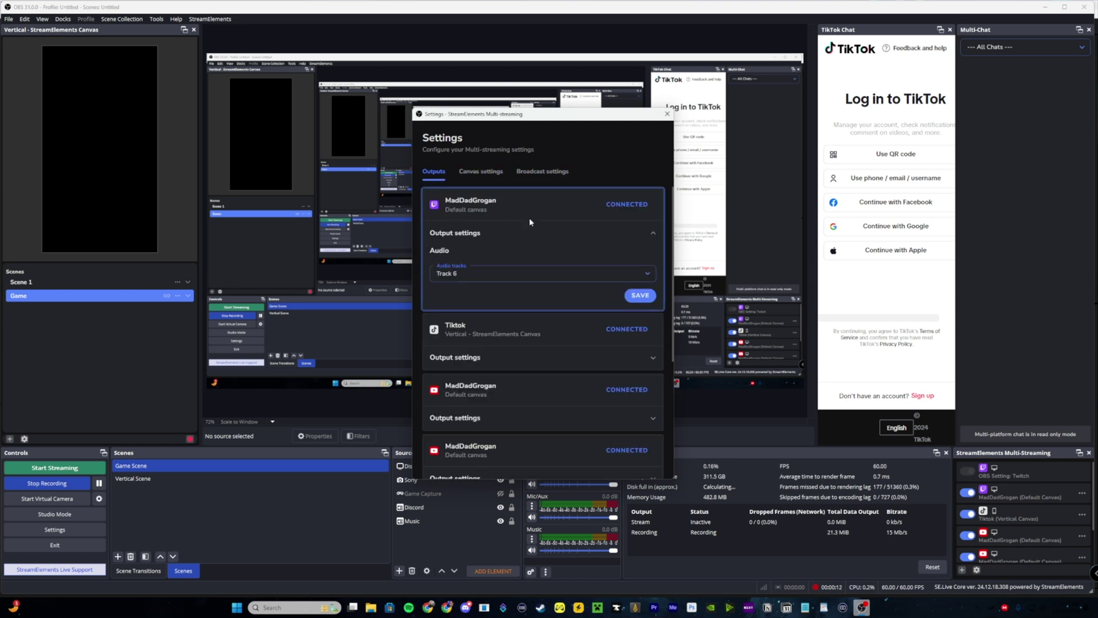
# Check the TikTok output's audio track choices, then view the Broadcast settings stream categories.
pyautogui.click(653, 359)
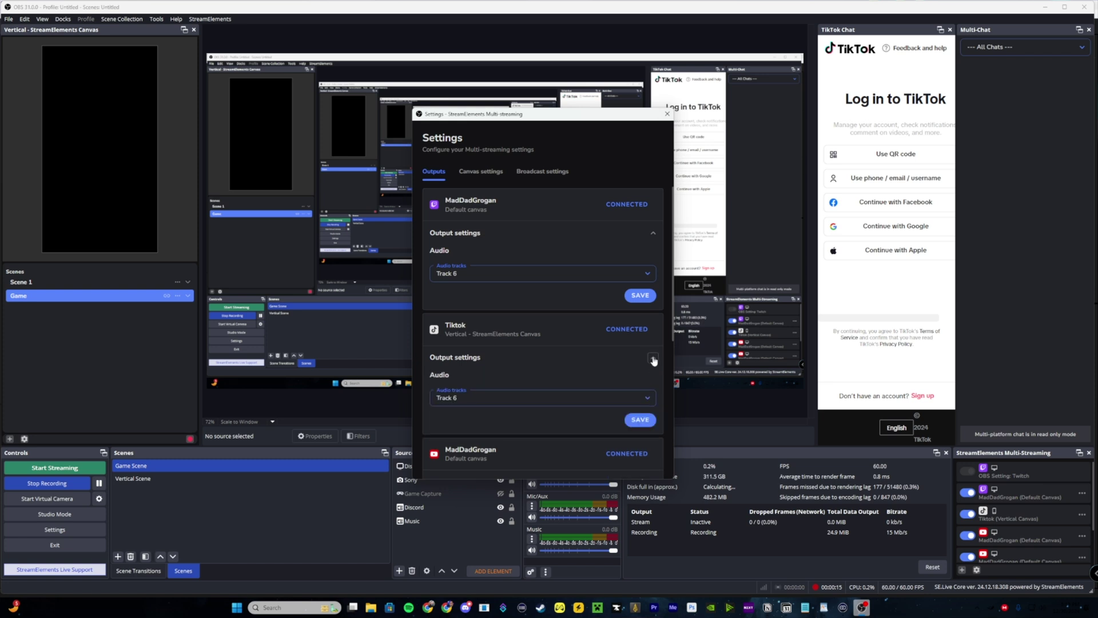
pyautogui.click(601, 397)
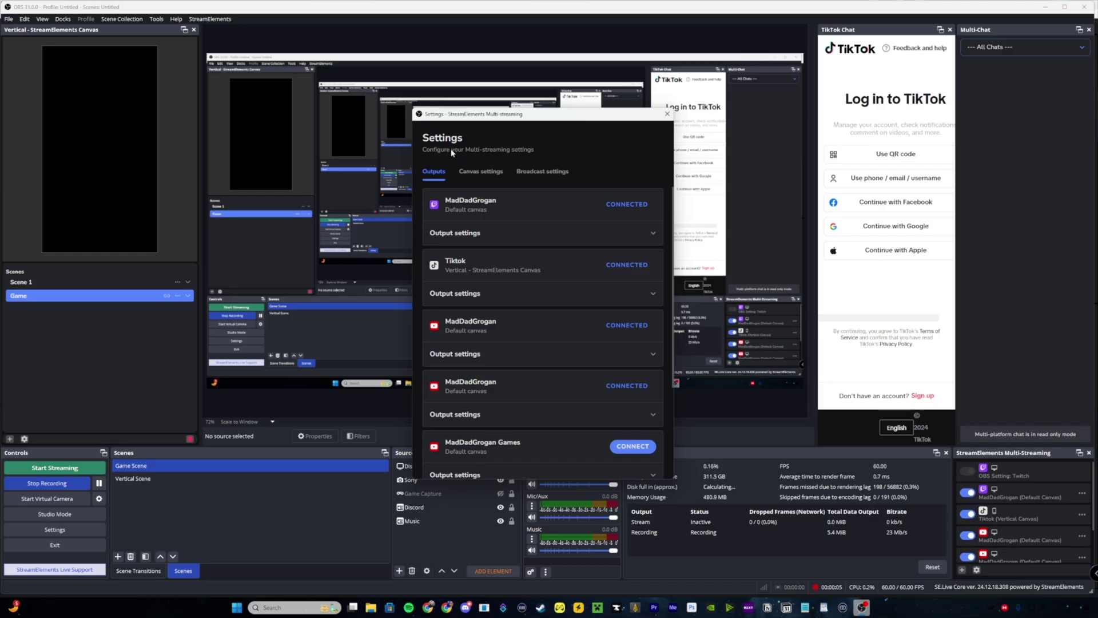
pyautogui.click(532, 173)
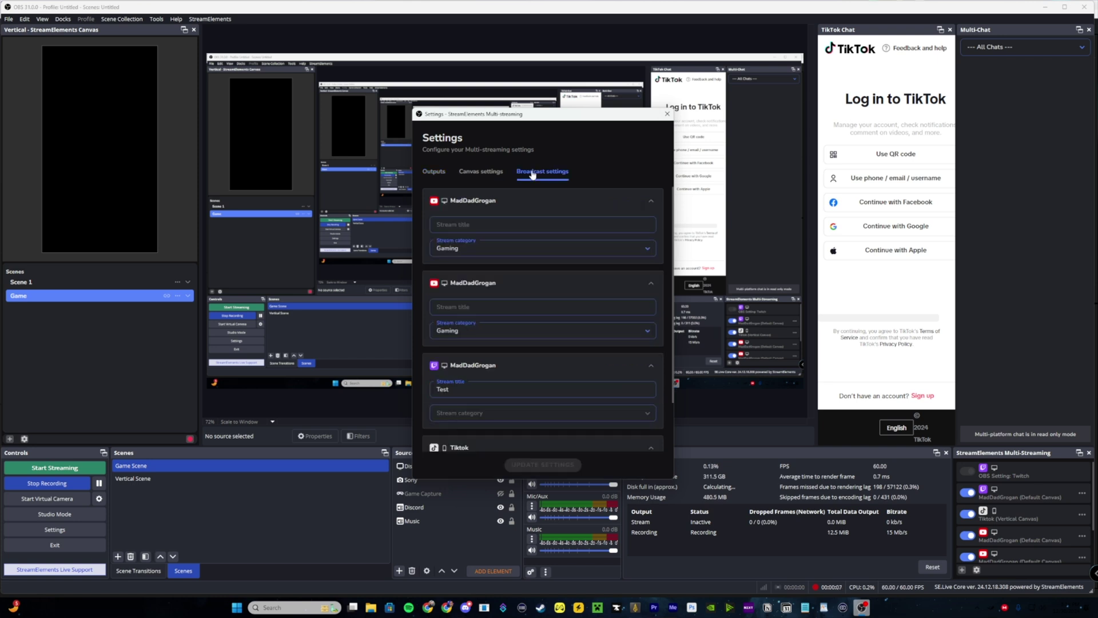
pyautogui.click(575, 250)
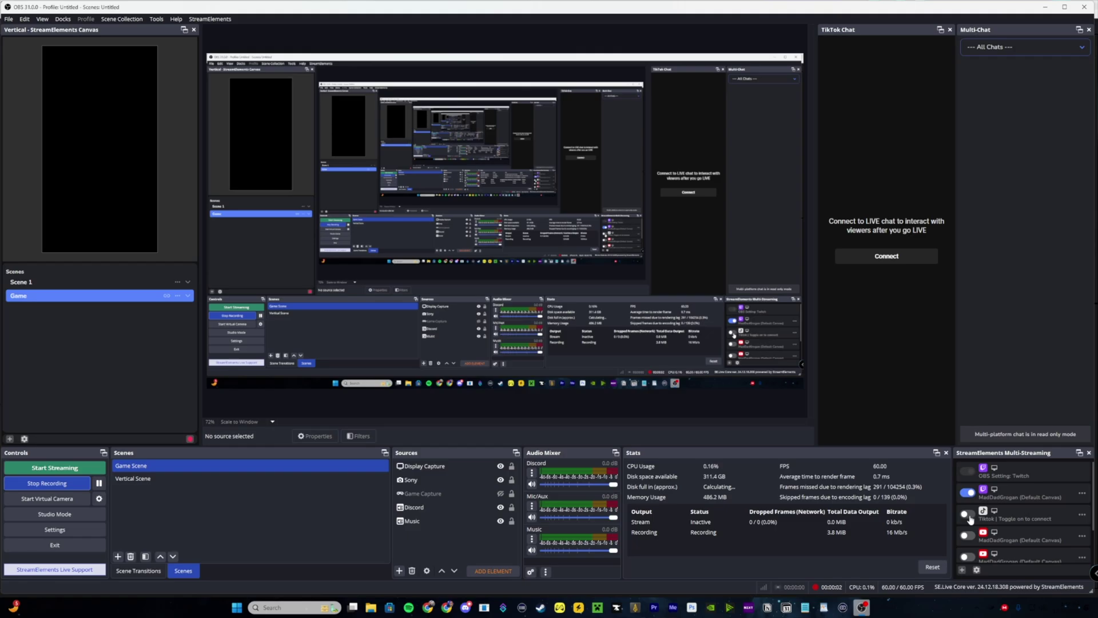
# Enable and authorize the TikTok output, then bring up its options with the canvas choices.
pyautogui.click(968, 514)
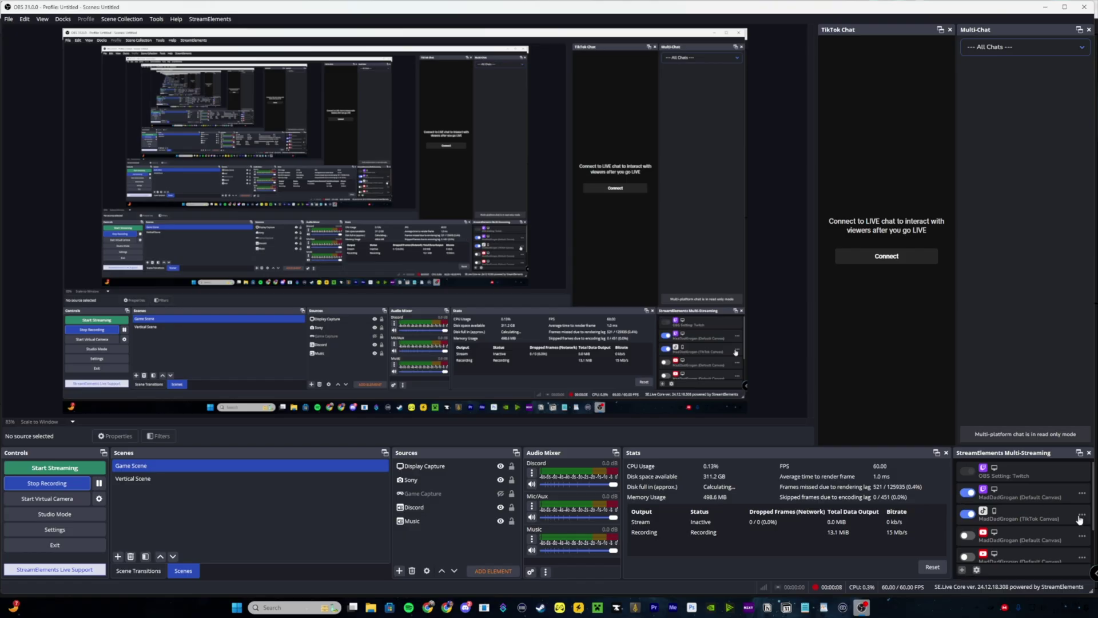
pyautogui.click(1081, 515)
# Create a 1080x1920 (1080p Vertical) canvas named TikTok and dock its preview at the left edge.
pyautogui.moveTo(1051, 482)
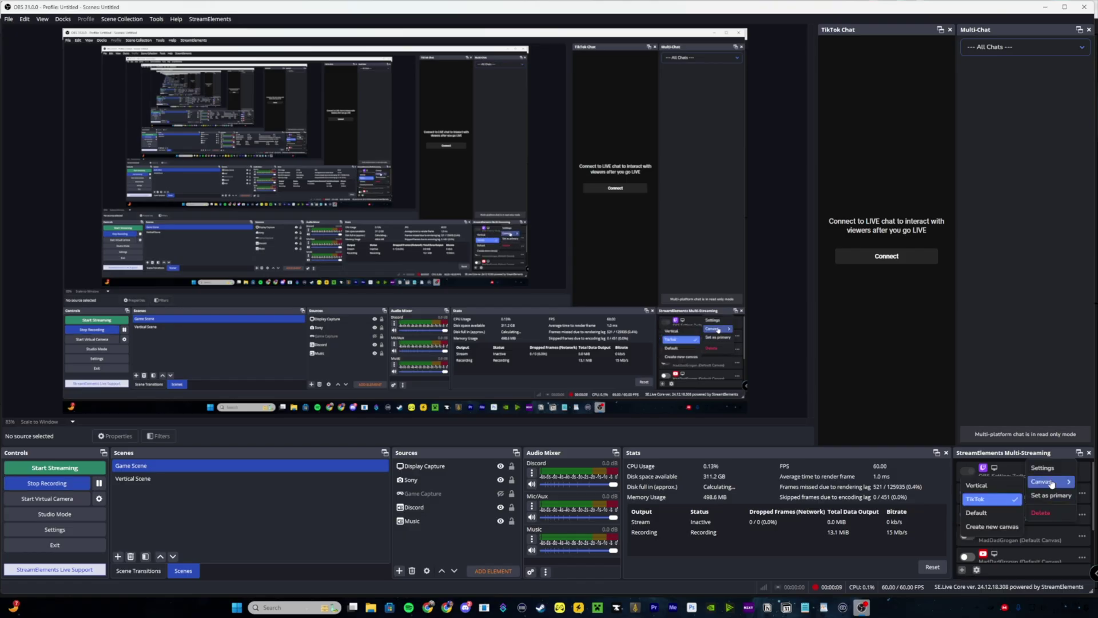
pyautogui.click(992, 527)
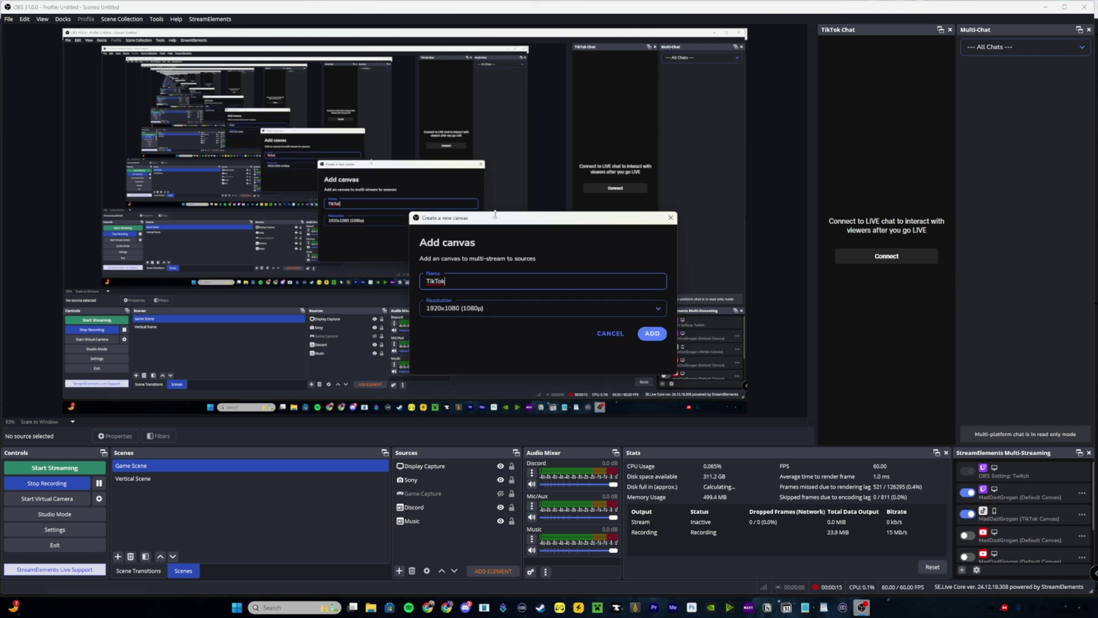
pyautogui.moveTo(495, 215); pyautogui.dragTo(494, 192)
pyautogui.click(491, 286)
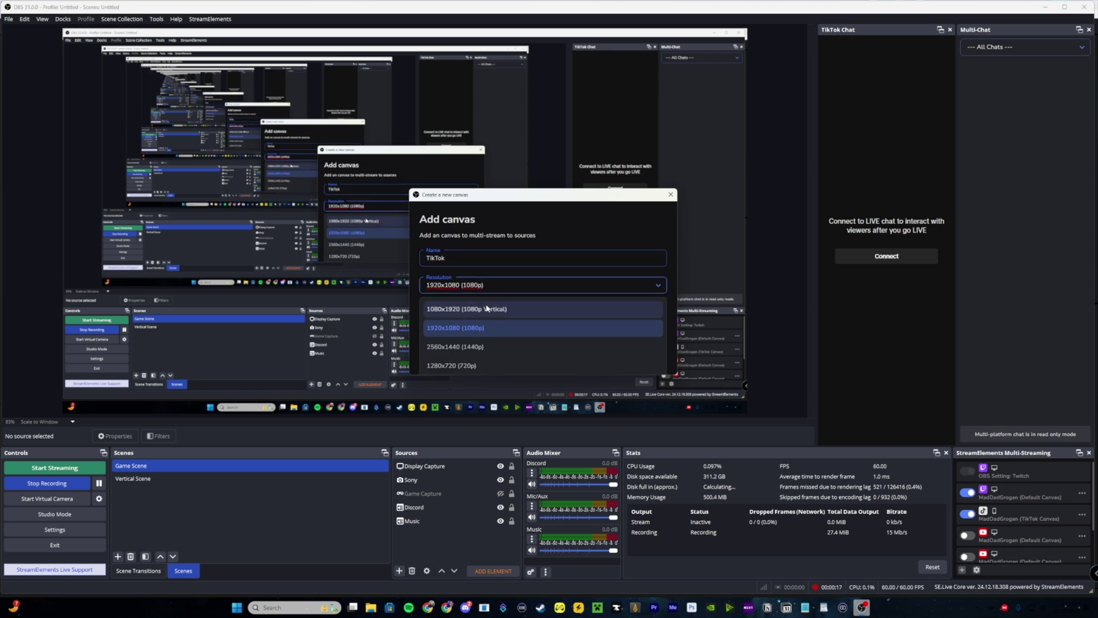
pyautogui.click(487, 309)
pyautogui.click(653, 310)
pyautogui.moveTo(625, 291); pyautogui.dragTo(18, 217)
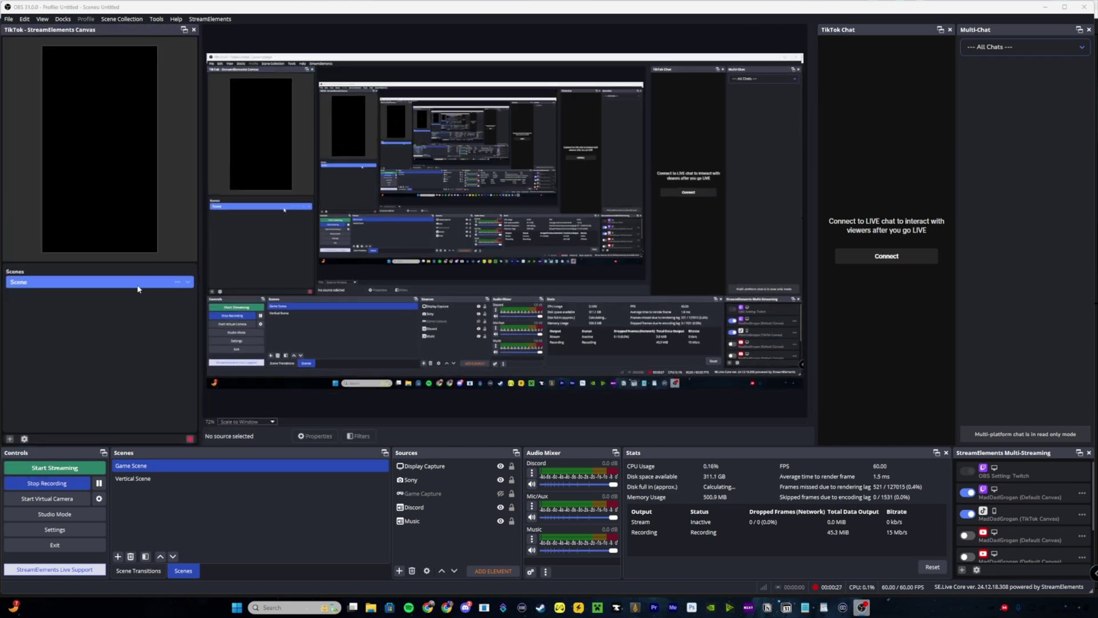
# Browse Add Source for the TikTok canvas Scene, dismiss it unused, and open the TikTok row's options.
pyautogui.rightClick(179, 284)
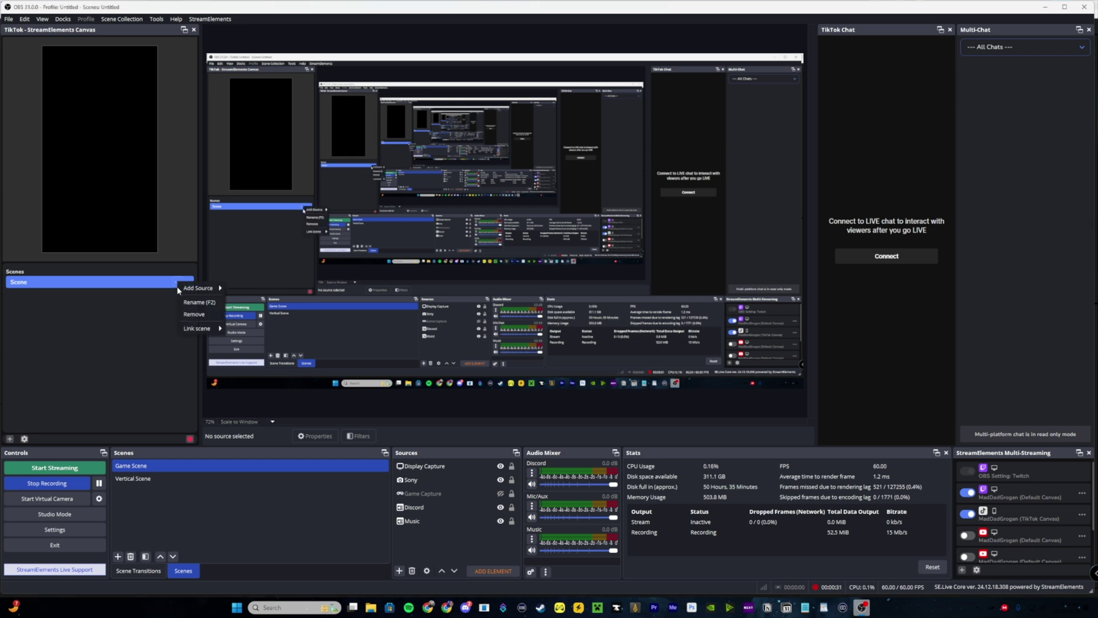
pyautogui.moveTo(192, 288)
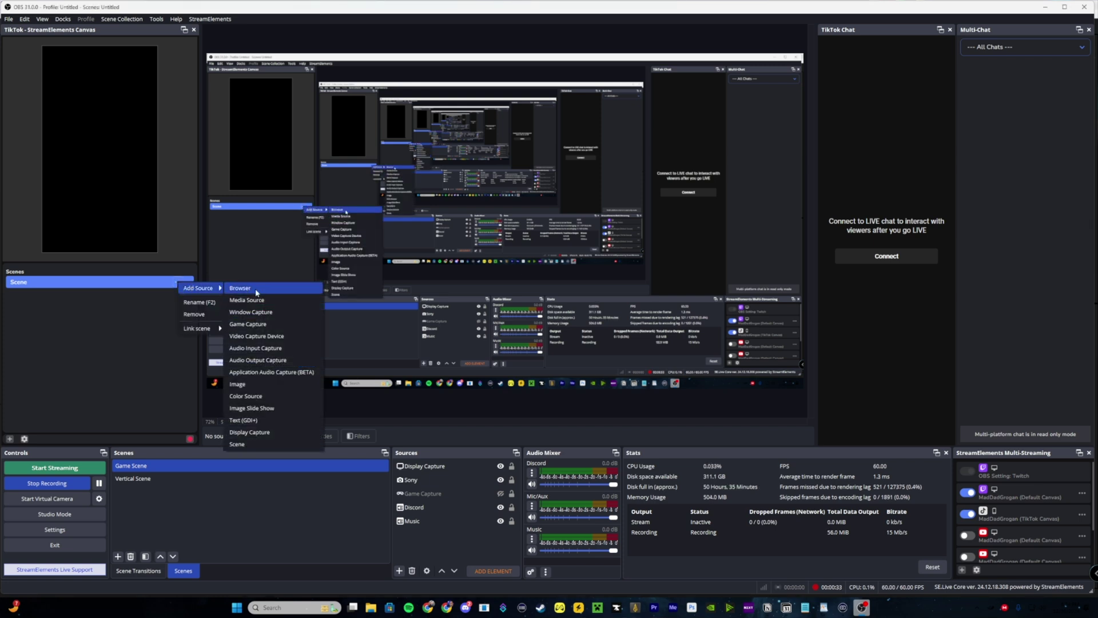
pyautogui.click(1084, 533)
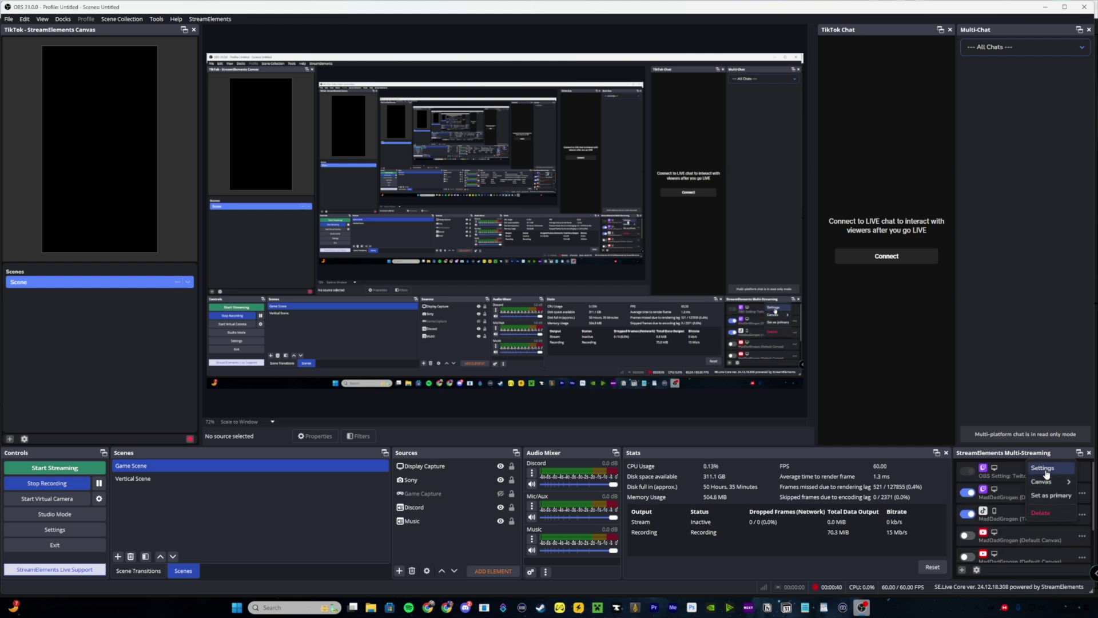
pyautogui.click(1027, 466)
pyautogui.click(486, 171)
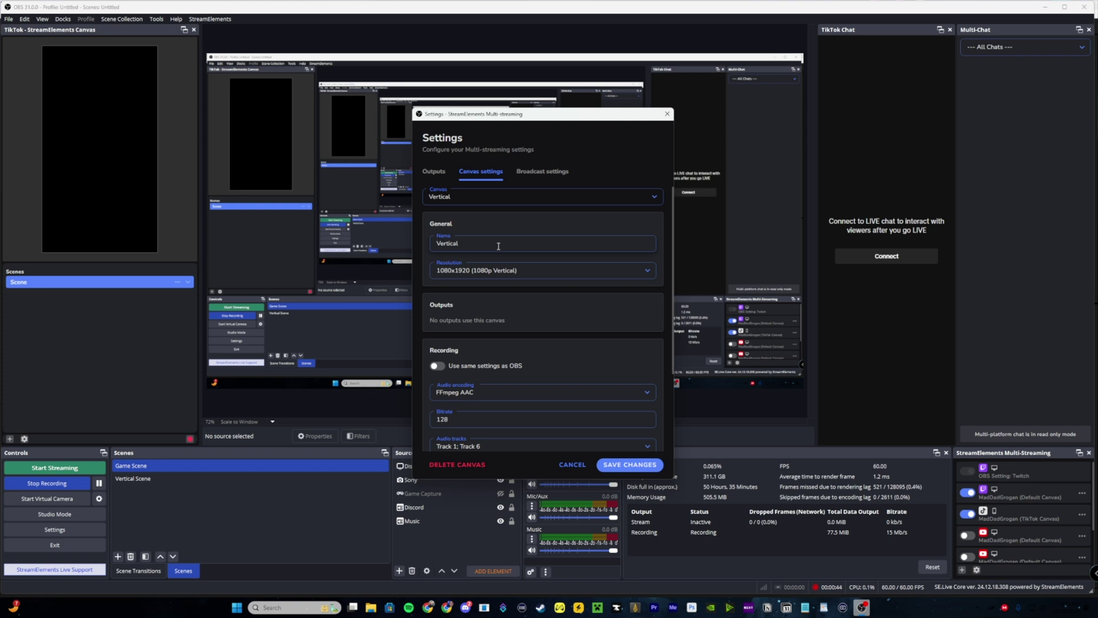
pyautogui.scroll(-3, 495, 362)
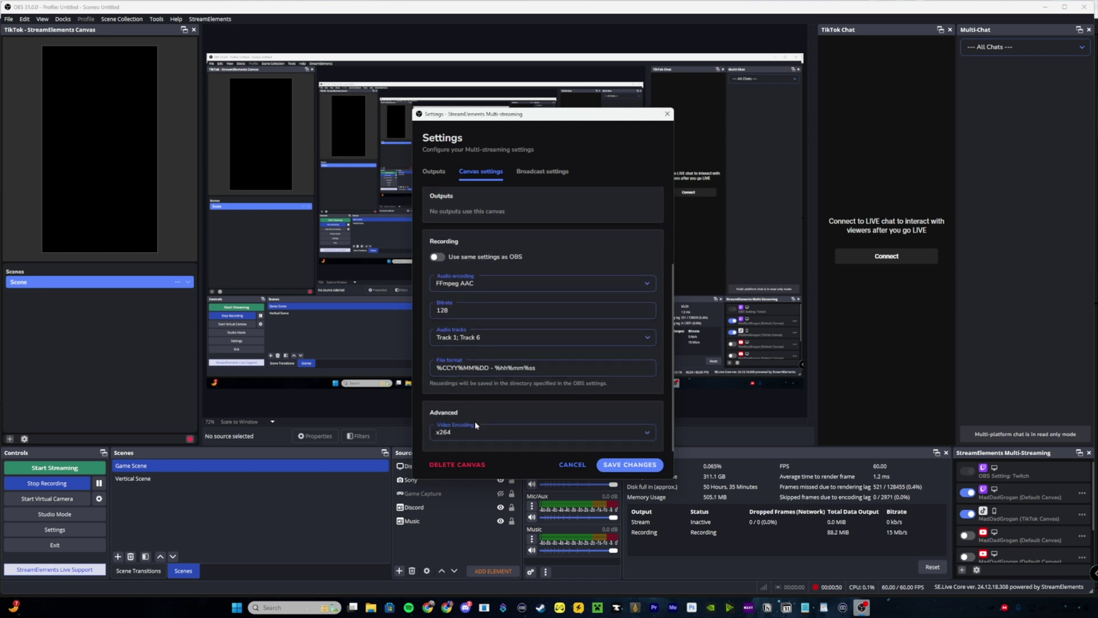
pyautogui.click(569, 466)
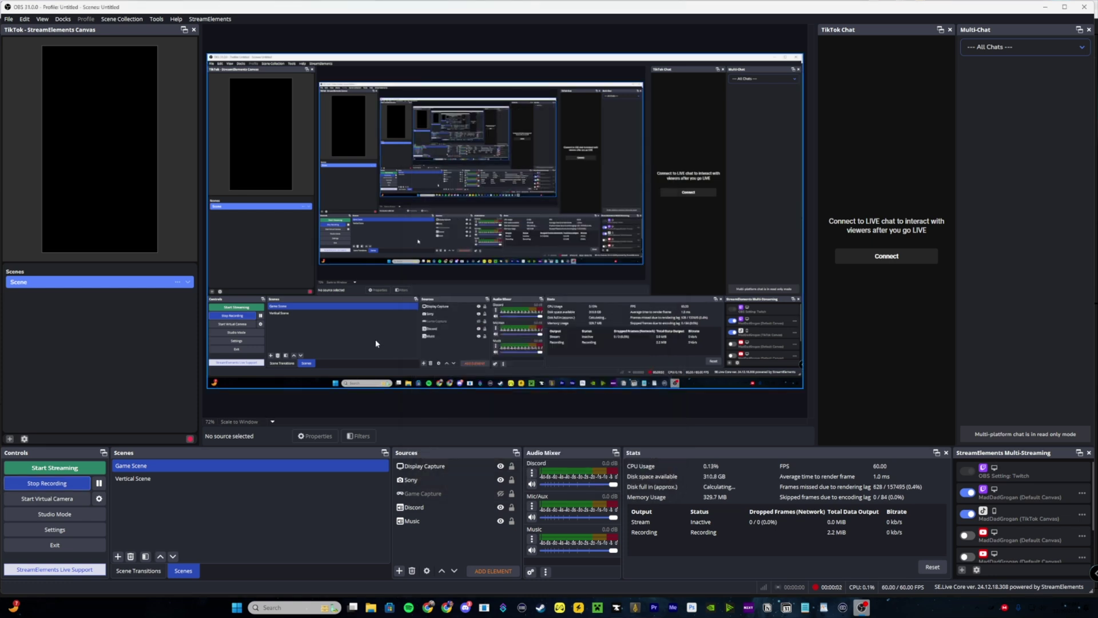
# Link the TikTok canvas Scene and start streaming to open the Multi-streaming settings.
pyautogui.rightClick(179, 283)
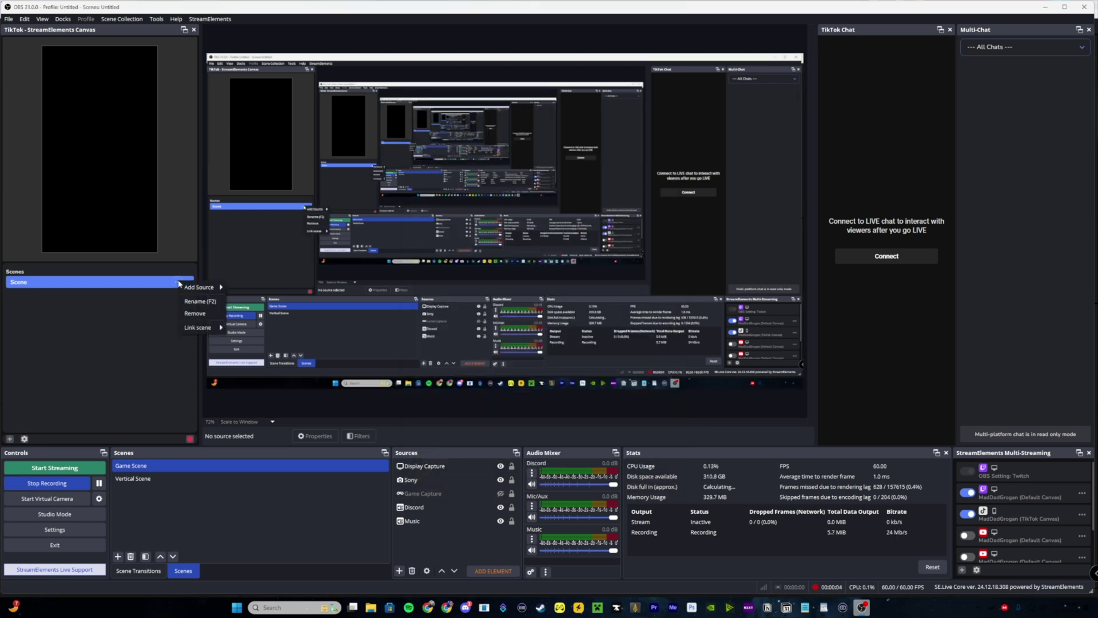
pyautogui.moveTo(204, 329)
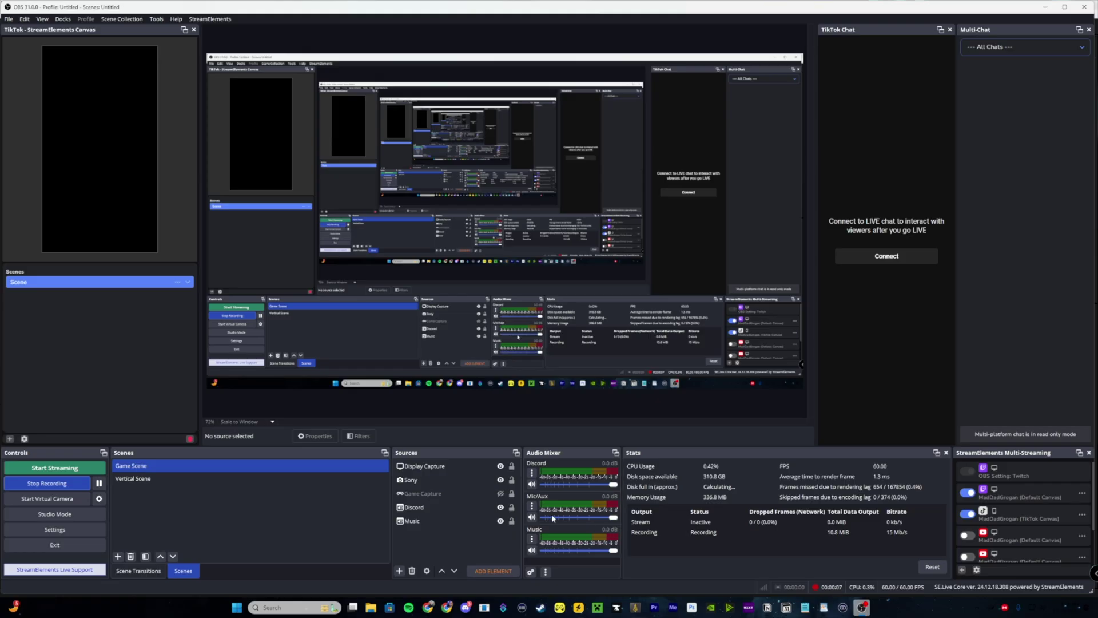
pyautogui.click(59, 469)
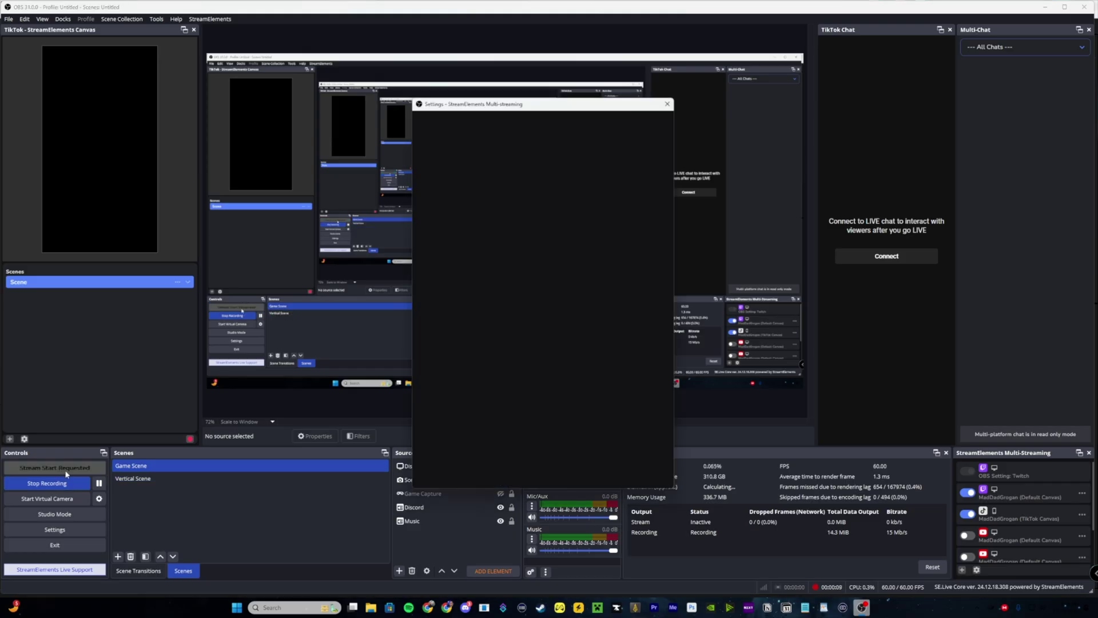